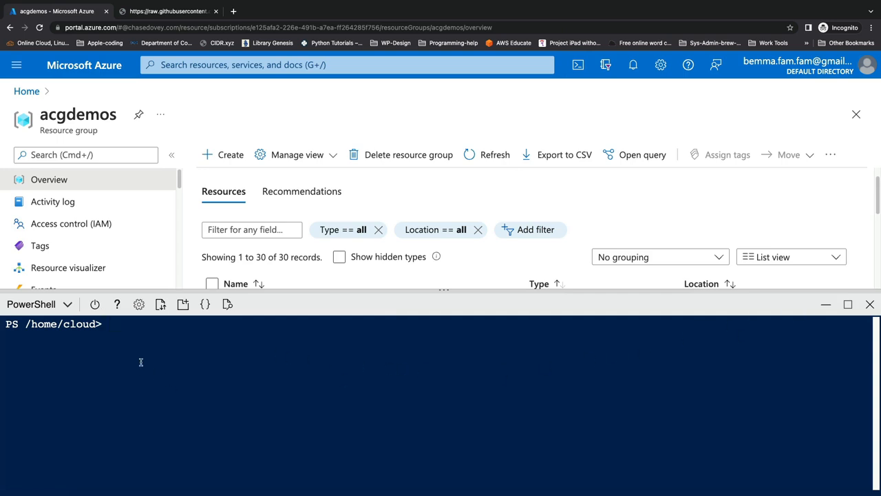
text($rg = "rgname")
key(BackSpace)
key(BackSpace)
key(BackSpace)
key(BackSpace)
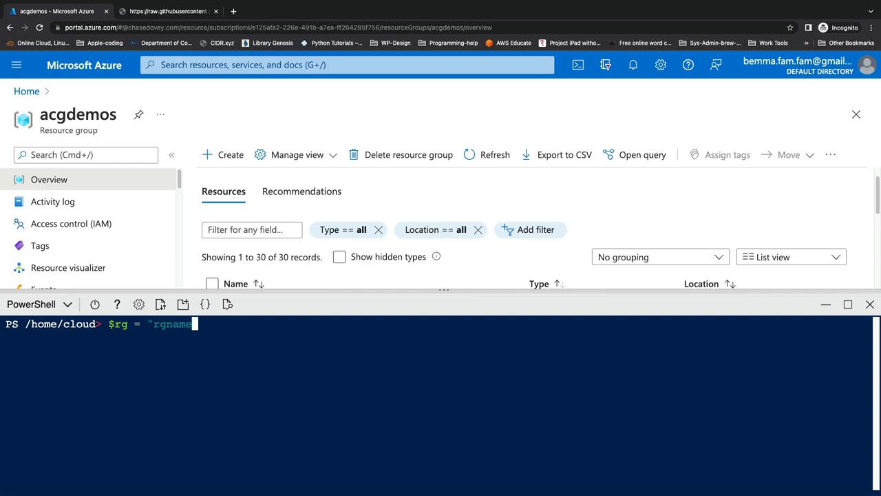
key(BackSpace)
key(BackSpace)
key(BackSpace)
key(BackSpace)
key(BackSpace)
key(BackSpace)
key(BackSpace)
key(BackSpace)
key(BackSpace)
text(loc)
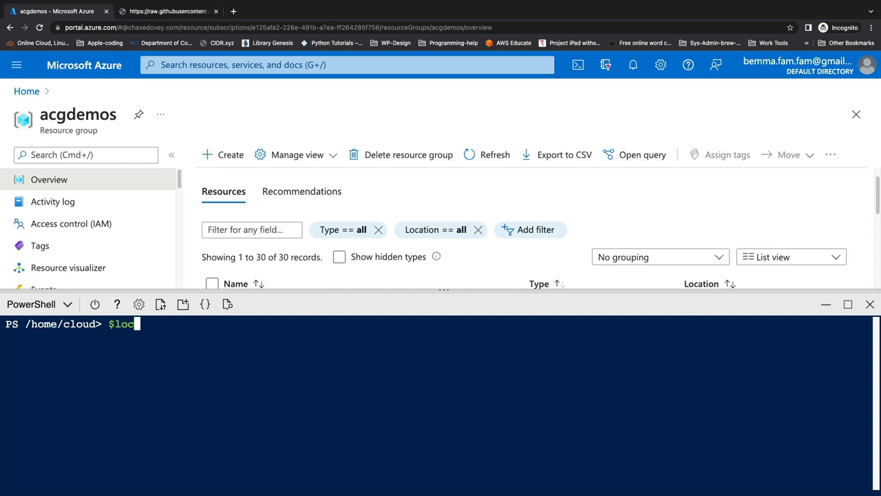
text(ation = "eastus")
key(BackSpace)
key(BackSpace)
key(BackSpace)
key(BackSpace)
key(BackSpace)
key(BackSpace)
key(BackSpace)
key(BackSpace)
key(BackSpace)
key(BackSpace)
key(BackSpace)
key(BackSpace)
key(BackSpace)
key(BackSpace)
key(BackSpace)
key(BackSpace)
key(BackSpace)
key(BackSpace)
key(BackSpace)
key(BackSpace)
Step: Filter the acgdemos resource list by hub and open the cake-hub-nsg-01 network security group
click(826, 303)
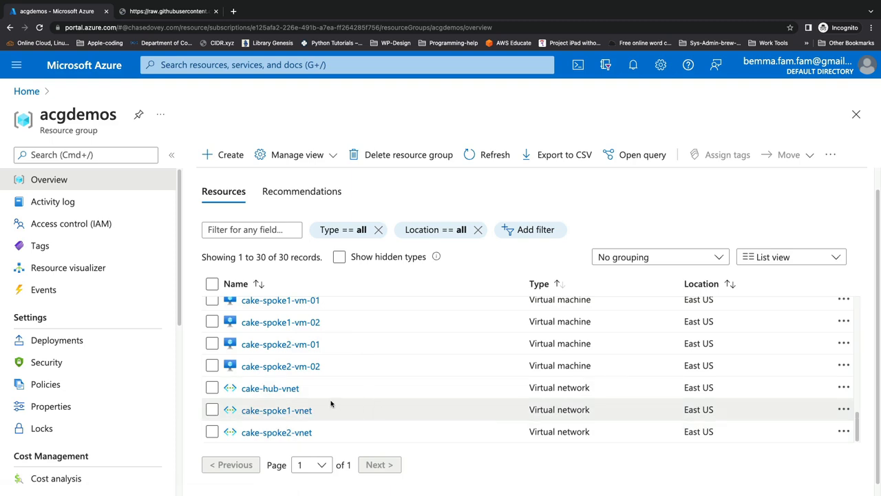
scroll(383, 355, up, 2)
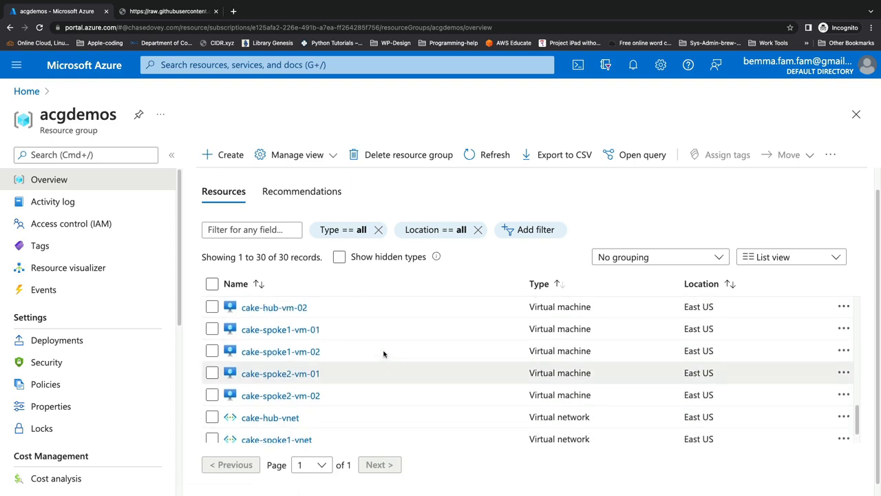
scroll(383, 356, down, 2)
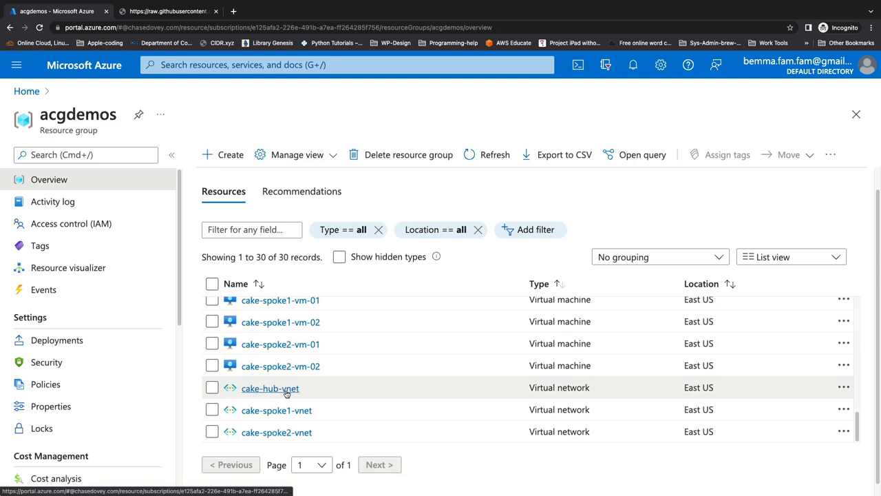
click(259, 230)
text(hub)
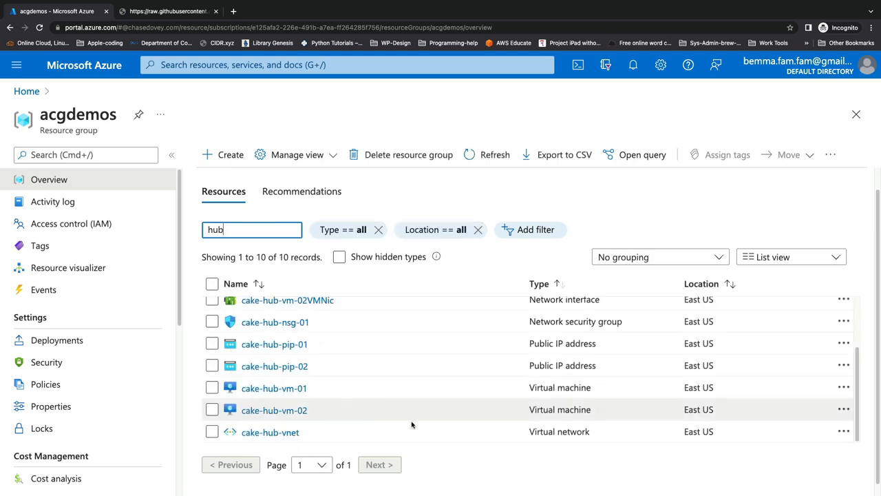
scroll(386, 371, up, 1)
scroll(386, 371, up, 2)
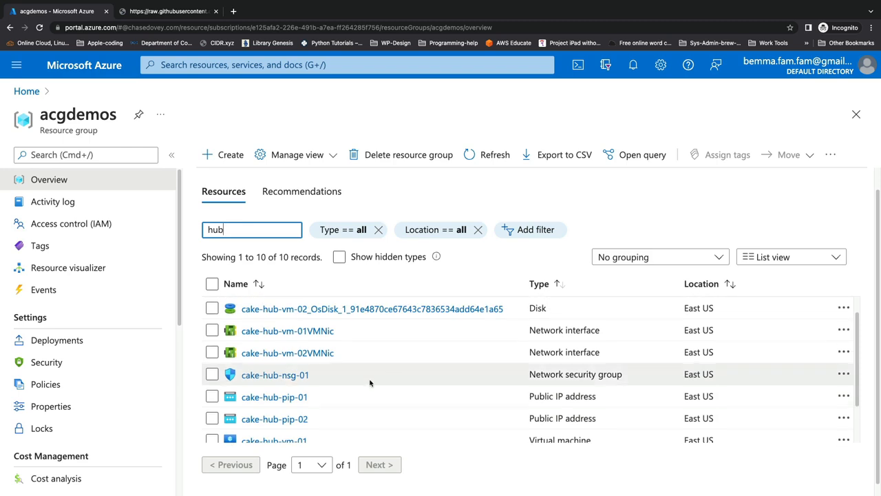
scroll(322, 383, up, 1)
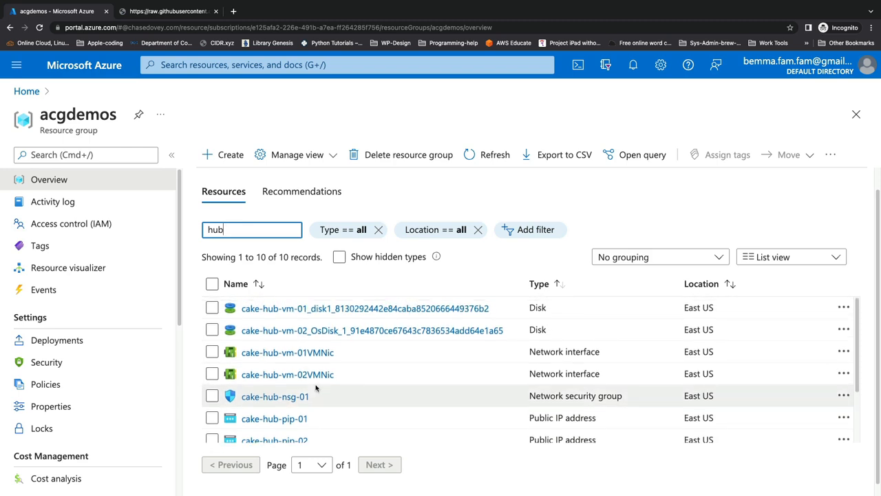
click(293, 405)
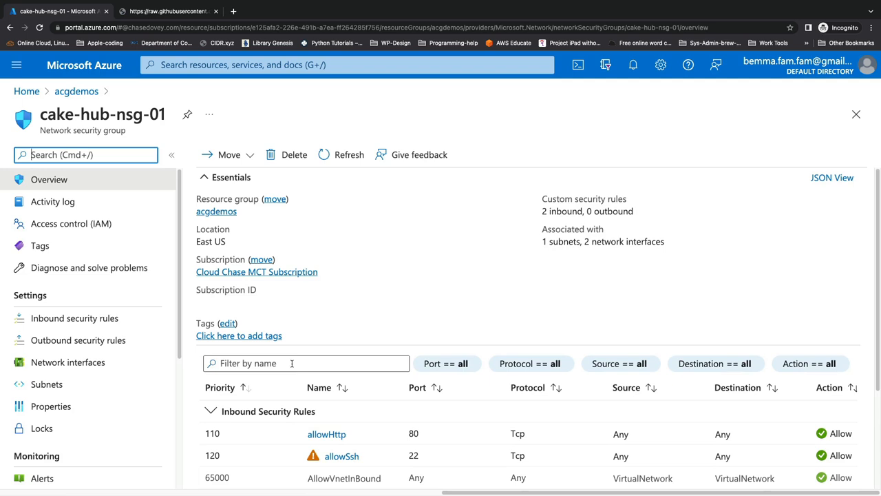
Step: Open the network security group's NSG flow logs page and start creating a new flow log
scroll(73, 311, down, 5)
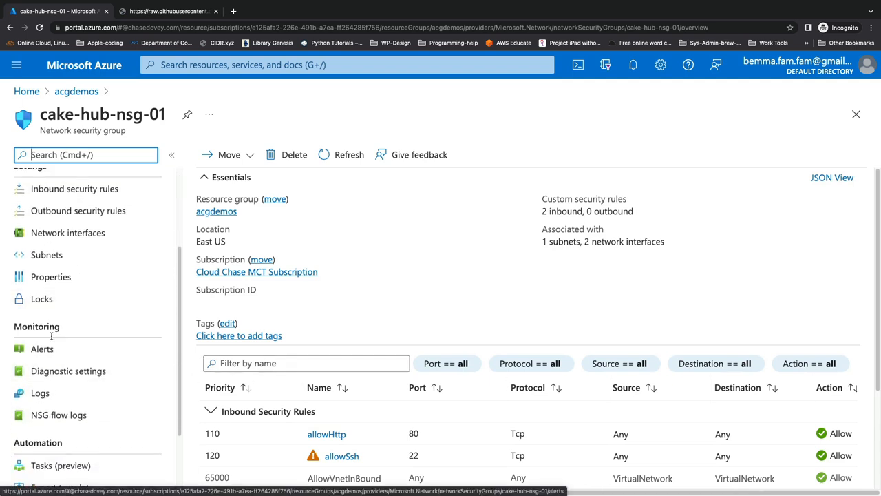
click(59, 415)
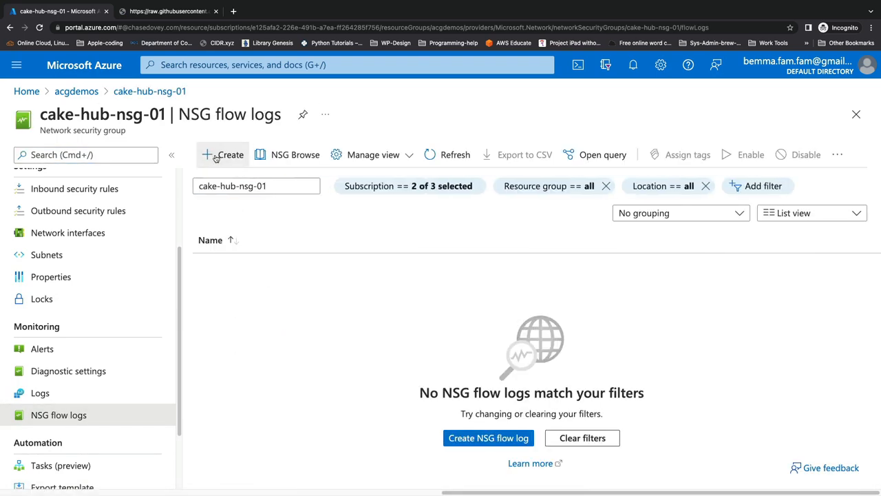
click(219, 155)
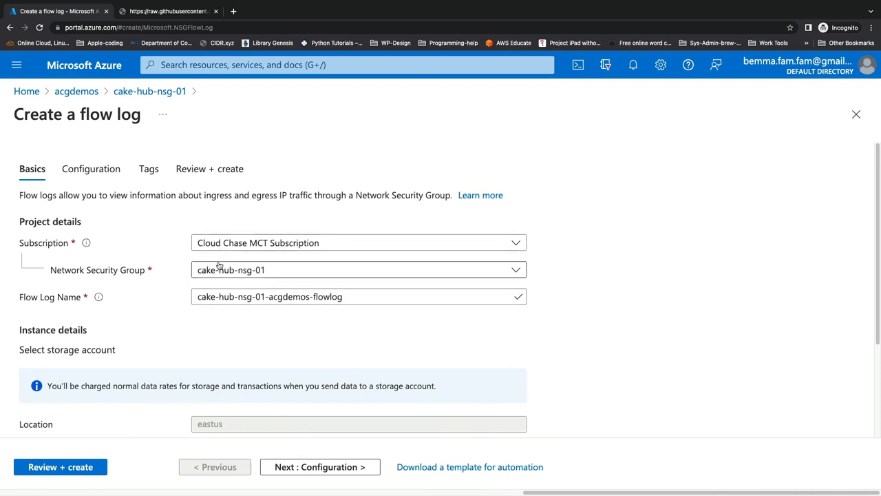
Step: Create a new storage account named acgcloudchasensgdemo for storing the flow log
scroll(229, 247, down, 1)
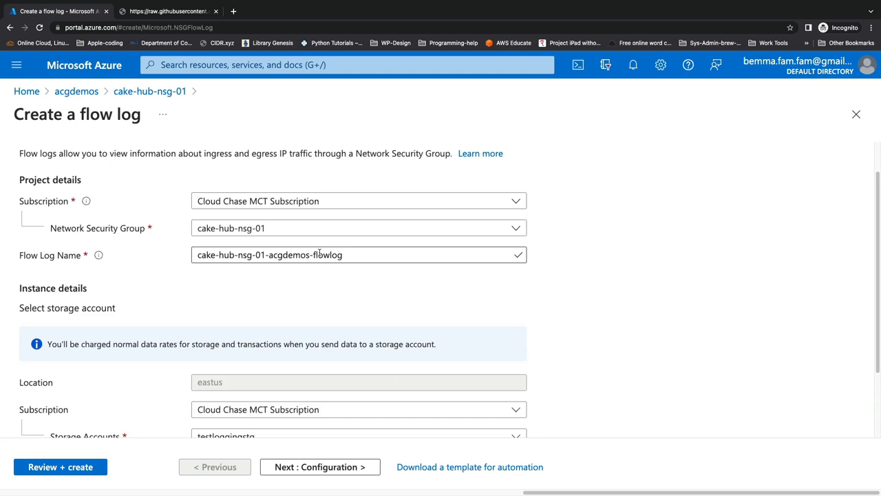
scroll(250, 288, down, 1)
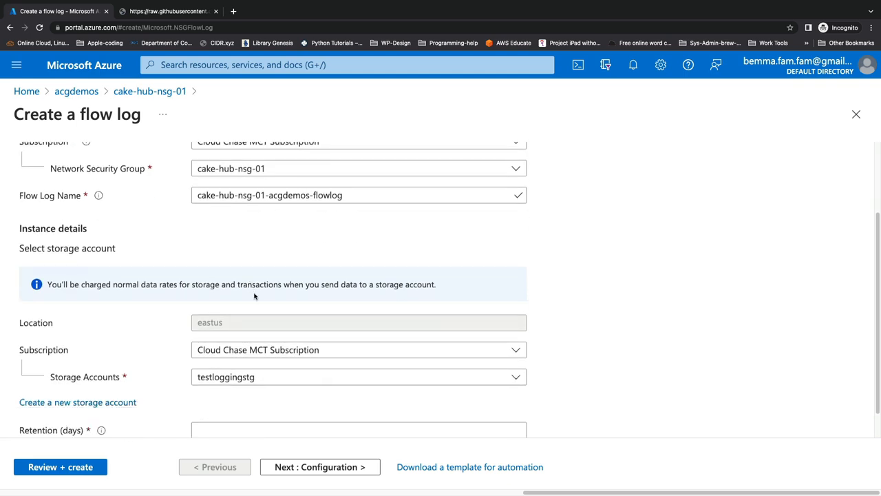
scroll(254, 296, down, 1)
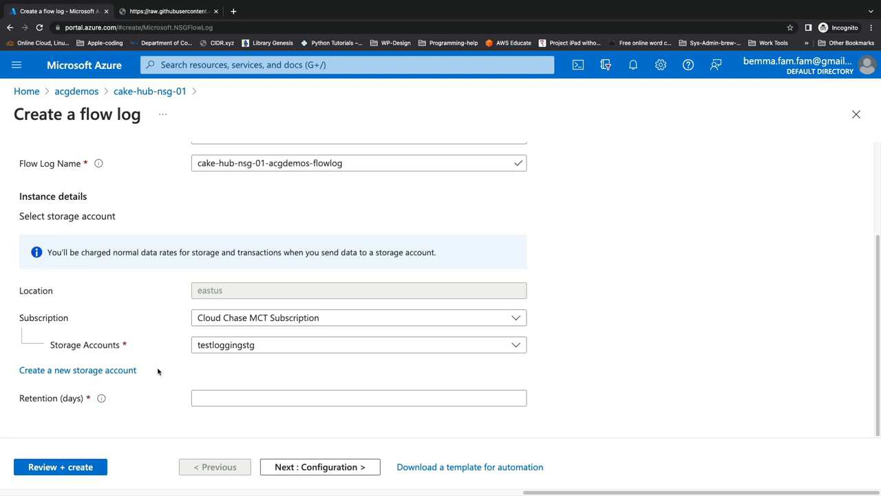
click(108, 372)
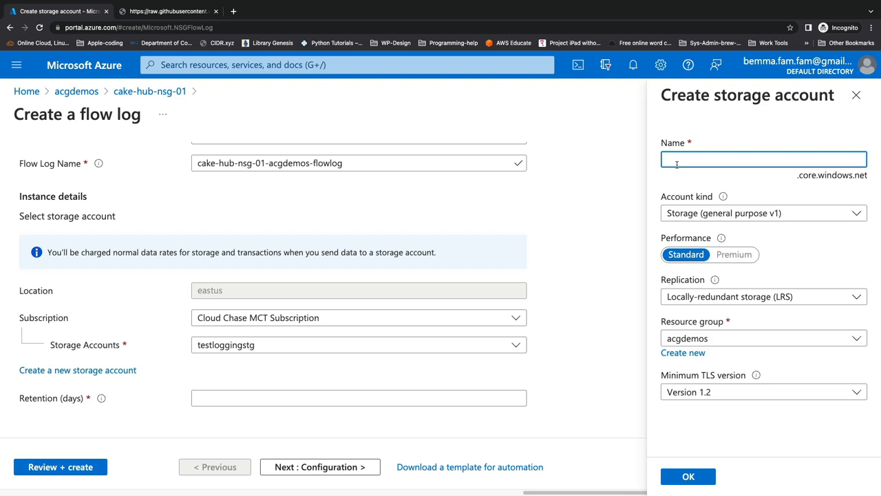
text(acgcloudchasensgdemo)
click(672, 475)
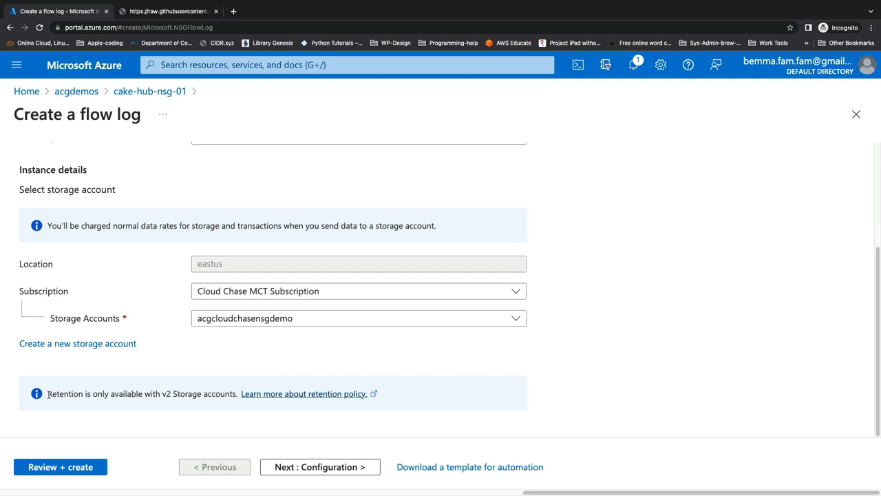
drag(47, 394, 237, 394)
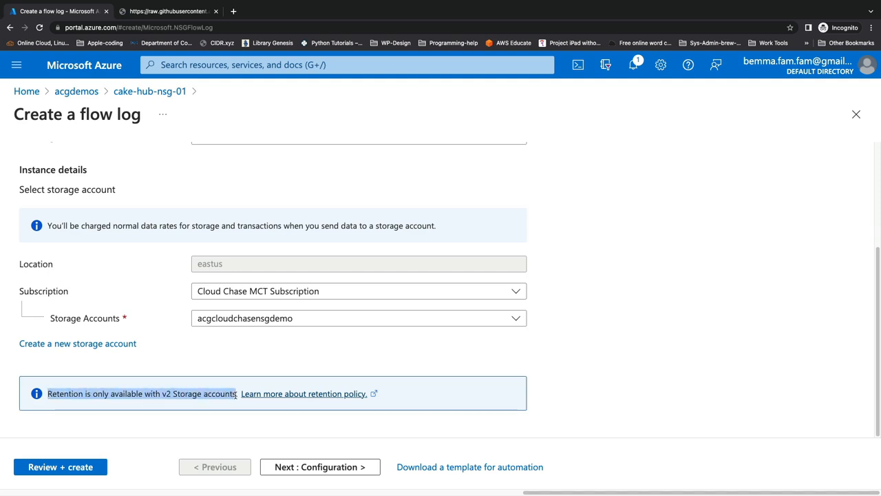
click(137, 361)
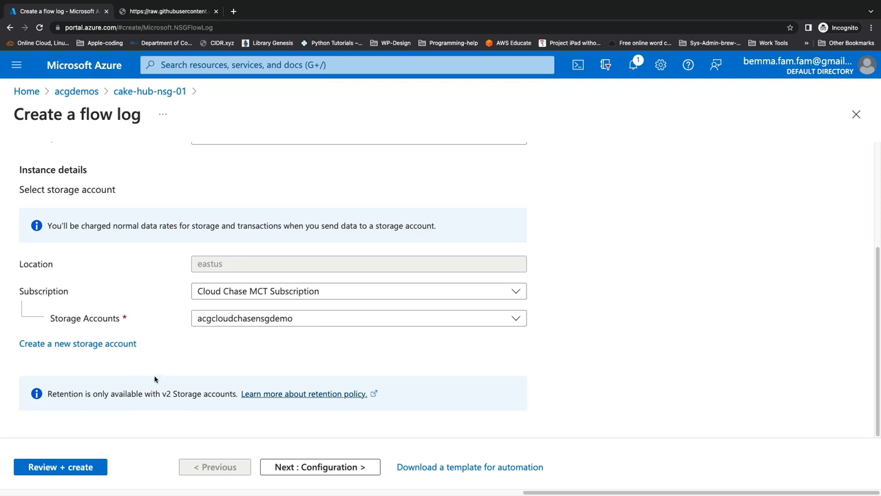
click(129, 344)
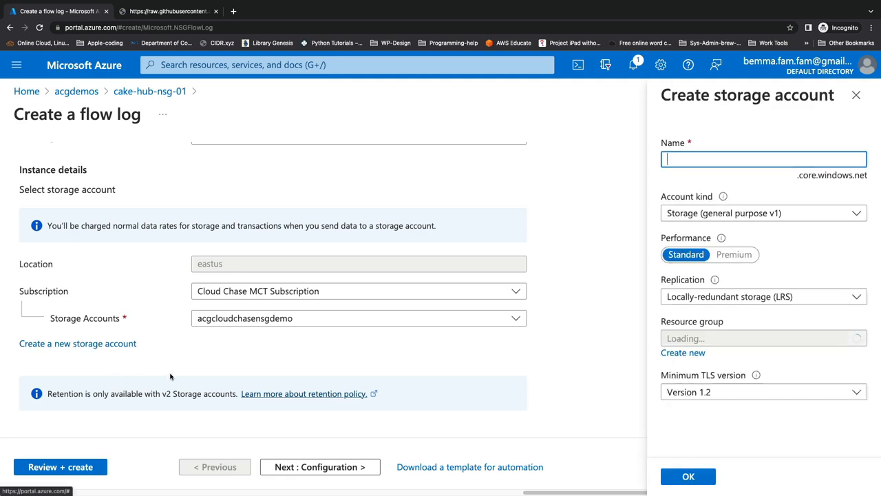
click(688, 214)
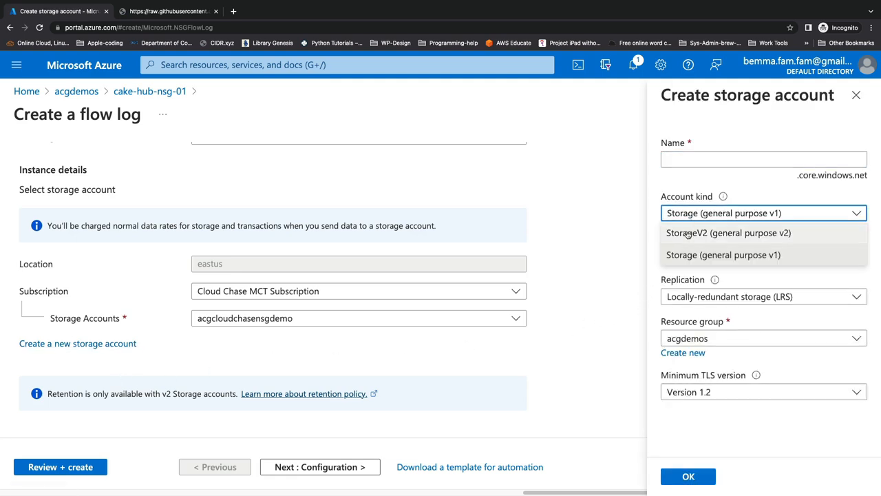
click(688, 233)
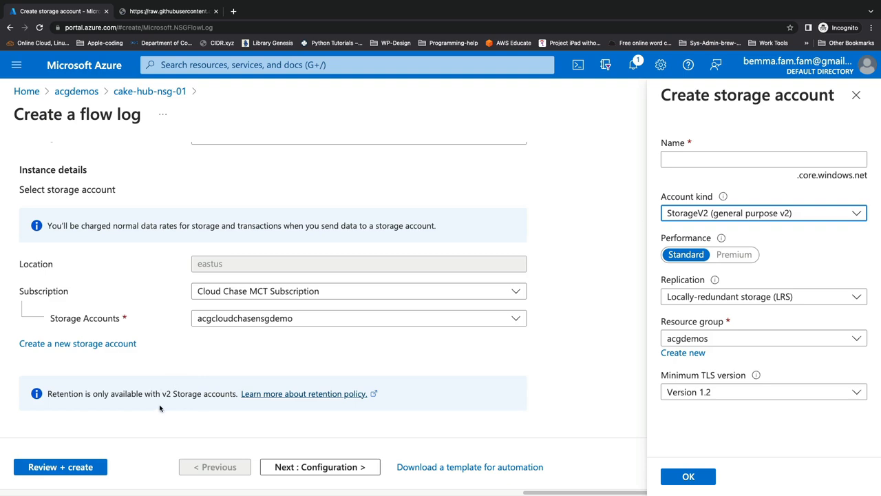
click(851, 100)
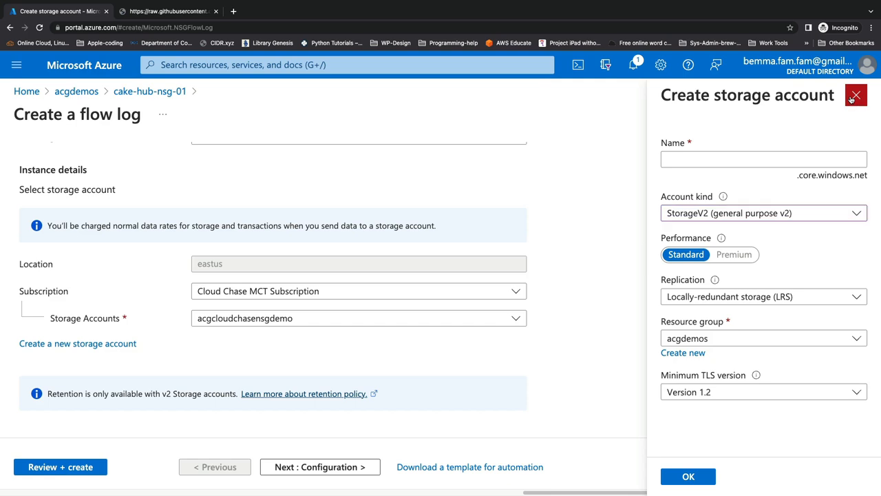
click(519, 79)
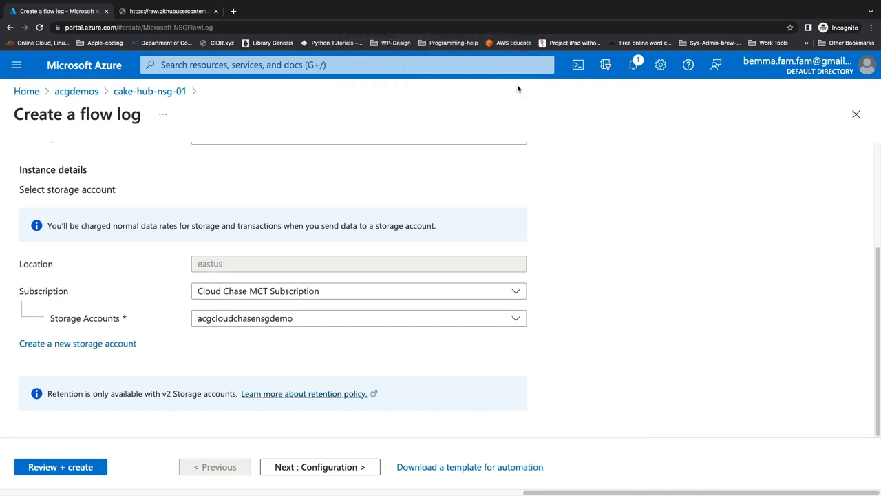
Step: Move on to the flow log configuration and review the flow logs version options
click(313, 469)
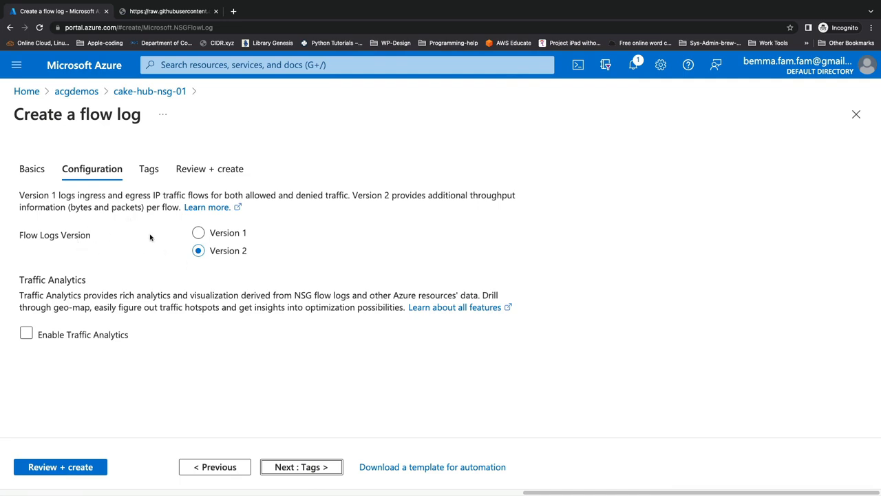
drag(76, 196, 349, 194)
click(363, 208)
drag(353, 195, 179, 207)
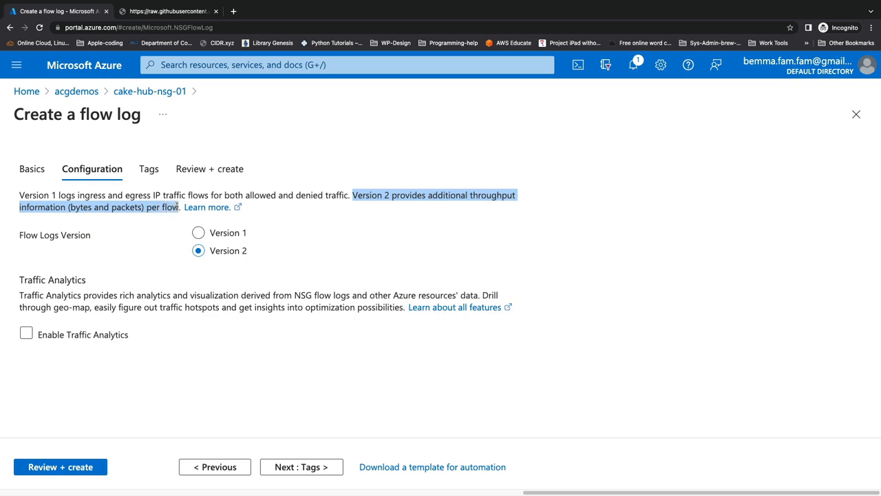
click(178, 269)
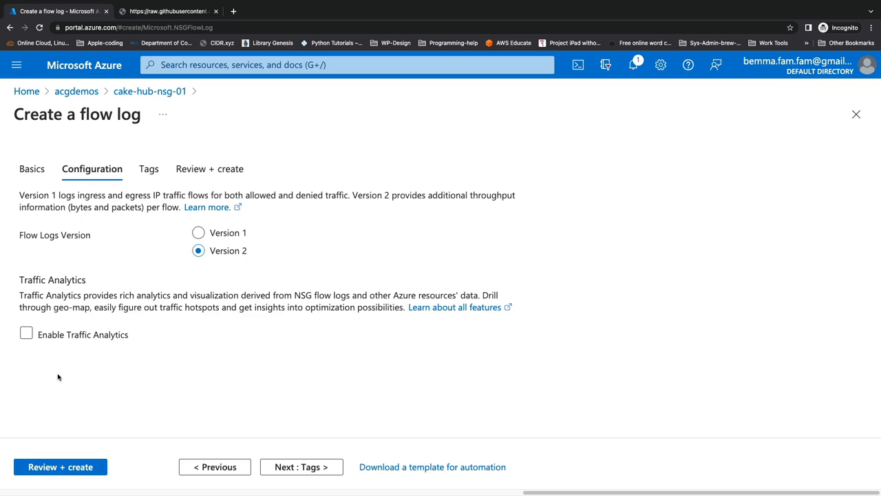
click(26, 333)
scroll(227, 293, down, 1)
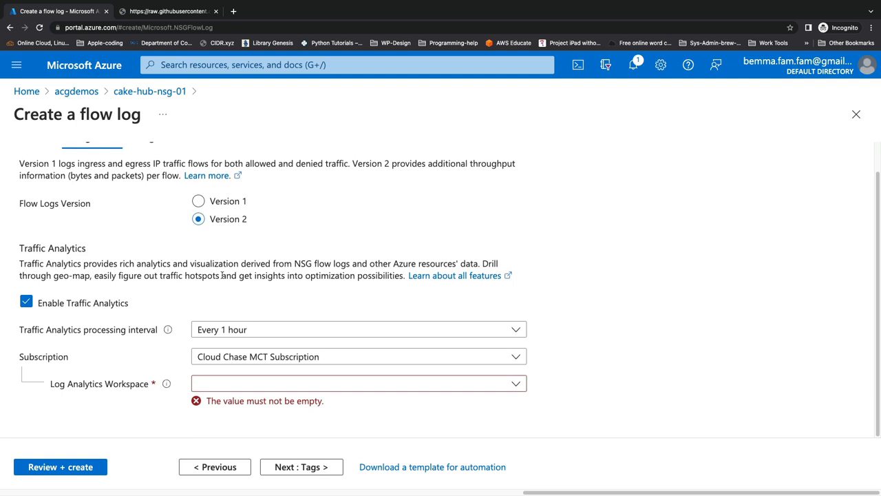
drag(294, 264, 347, 264)
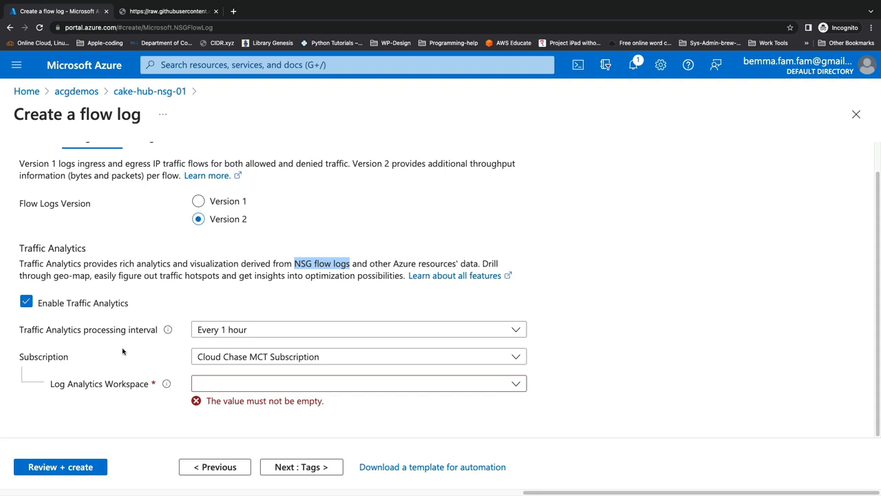
click(30, 303)
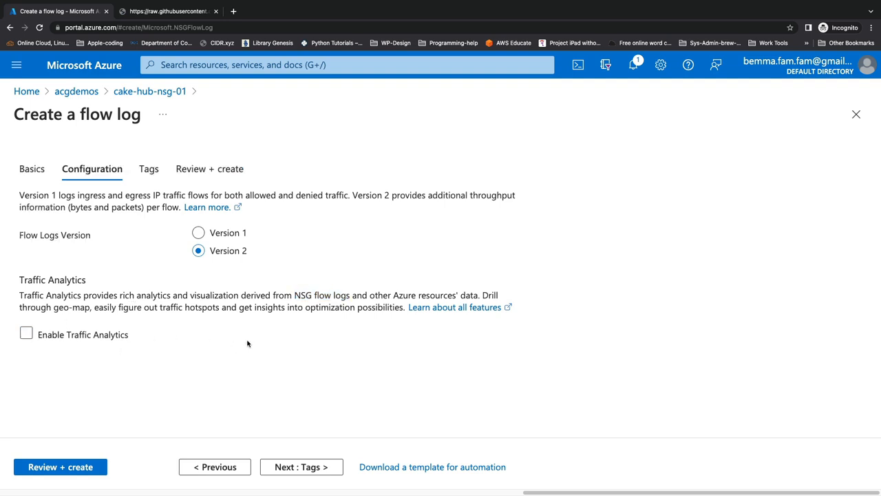
Step: Review and create the flow log with Version 2 and traffic analytics left disabled
click(88, 467)
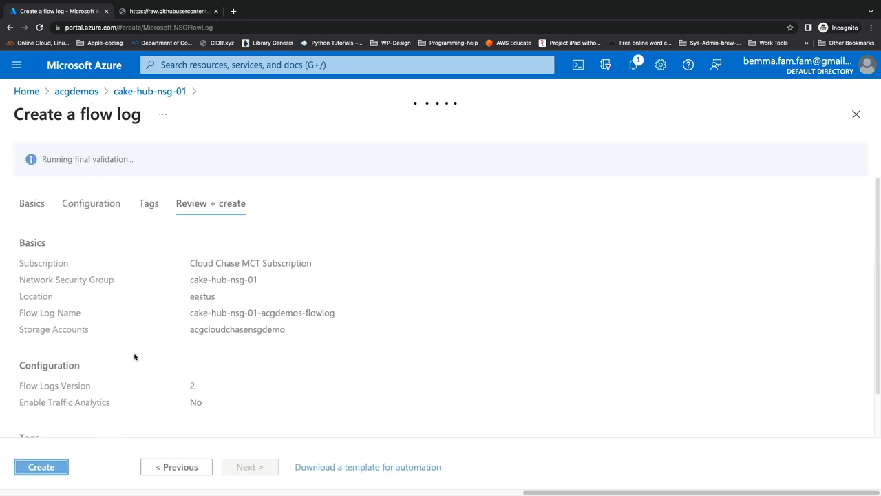
click(39, 468)
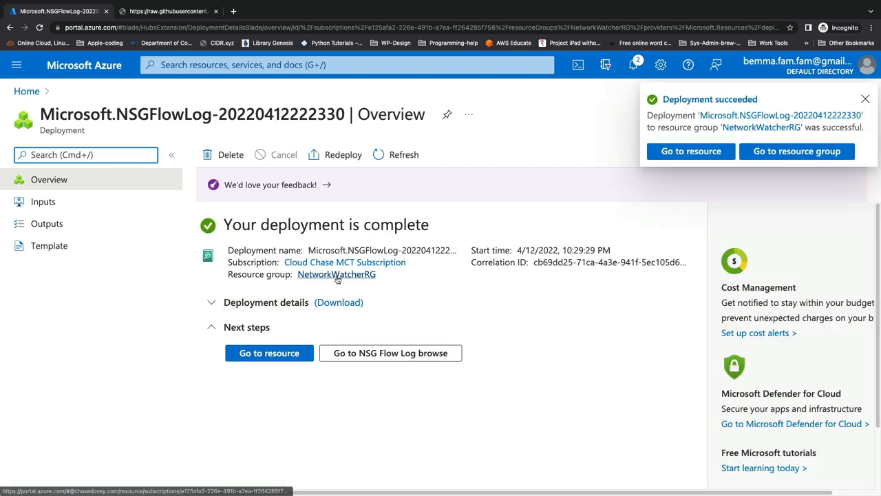
Step: Open the deployed flow log resource and review its settings
click(291, 354)
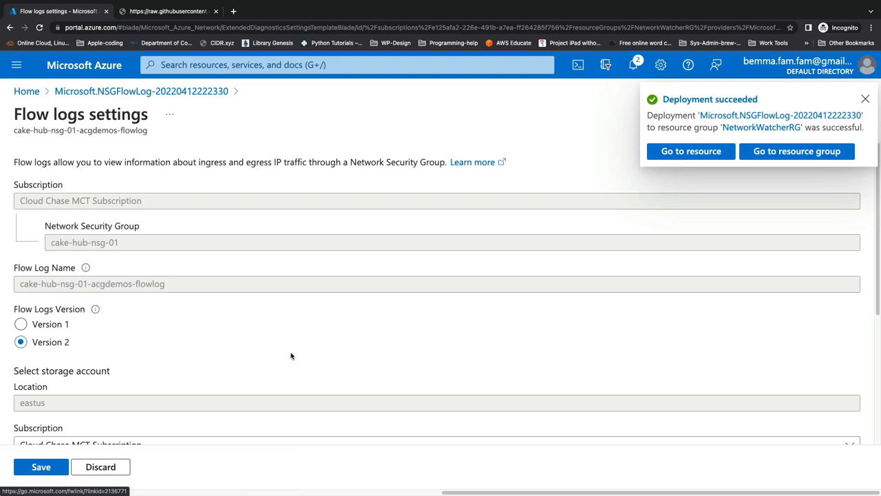
scroll(220, 296, down, 5)
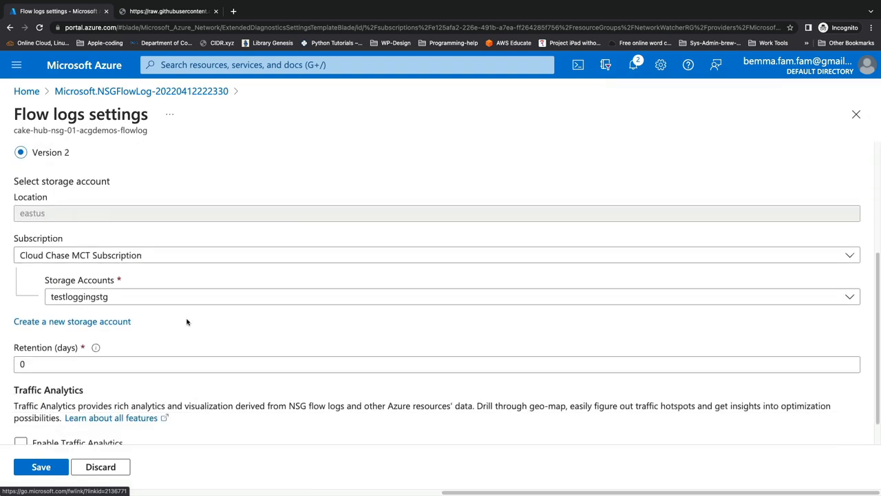
Step: Review the flow log's storage account and retention settings, then close the flow log settings pane
scroll(187, 321, down, 1)
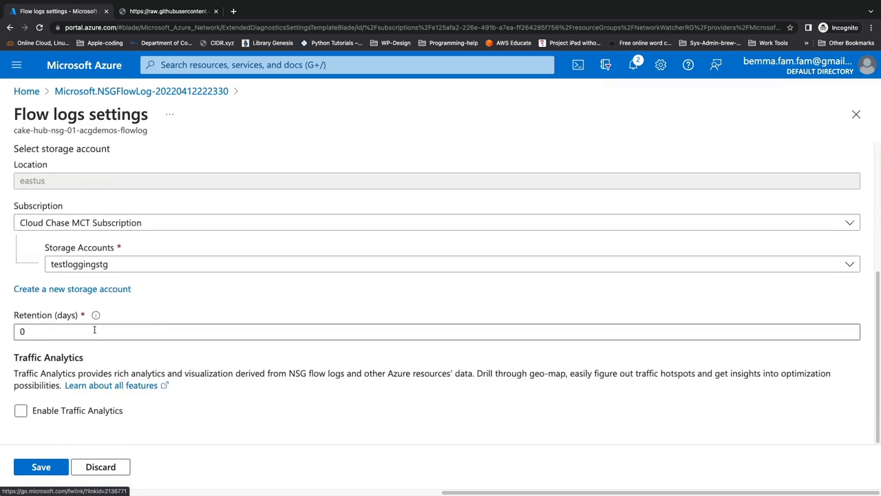
mouse_move(97, 313)
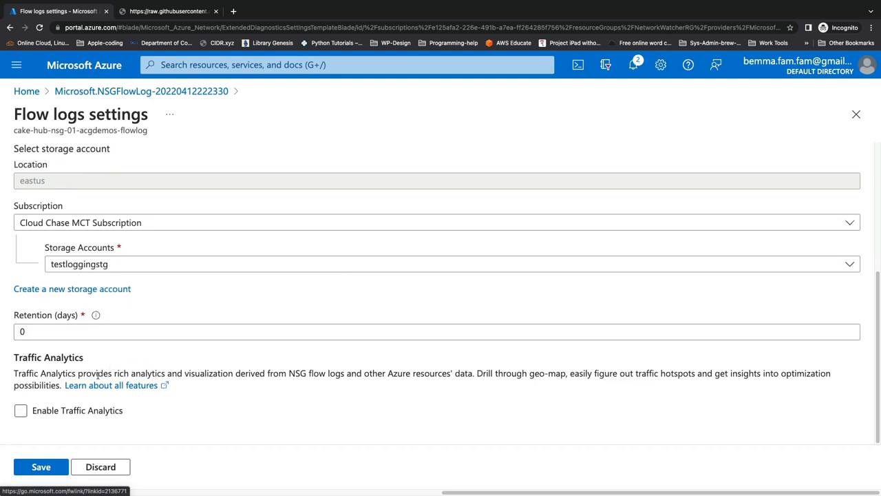
scroll(148, 299, up, 3)
scroll(157, 317, up, 1)
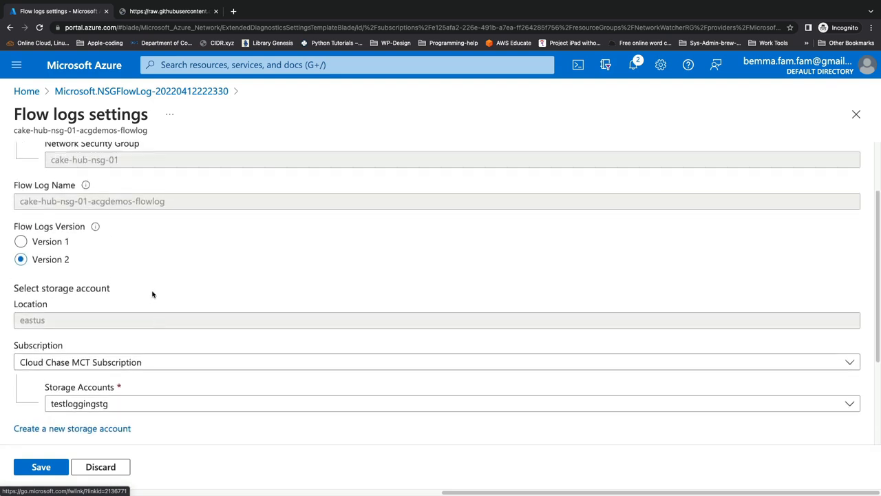
scroll(131, 303, up, 3)
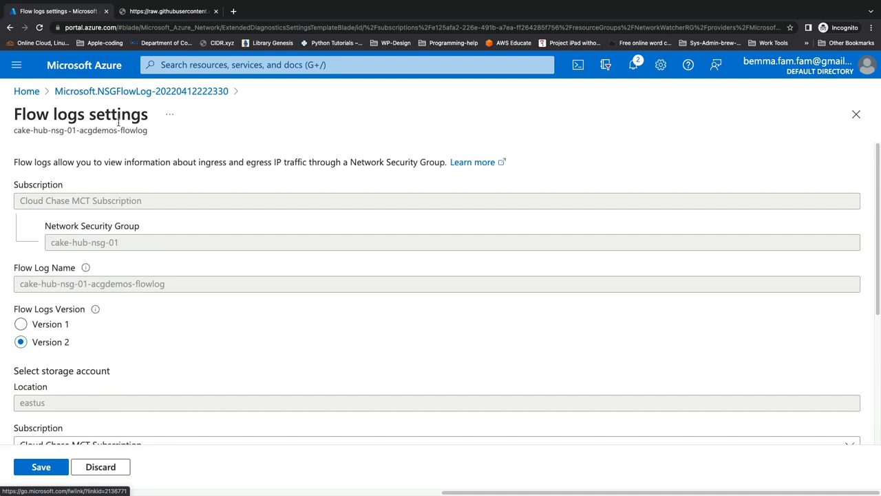
click(856, 113)
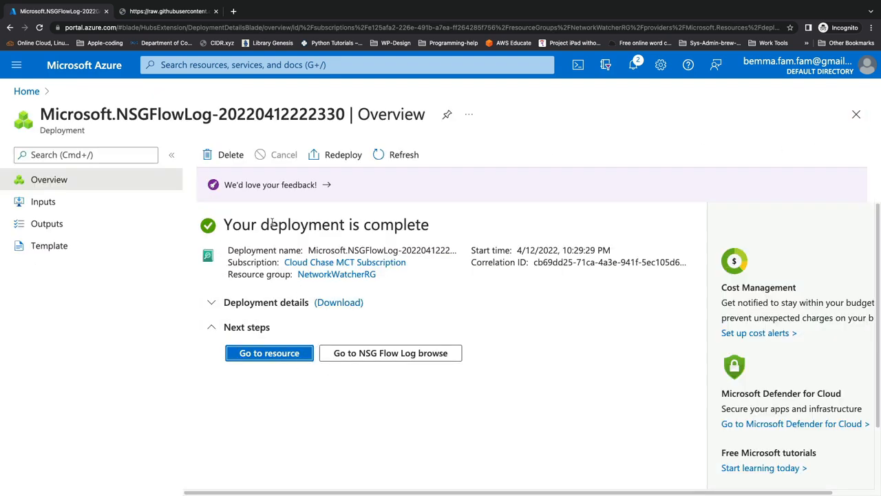
Step: Search for acgdemos and open the cake-hub-nsg-01 network security group from that resource group
click(174, 66)
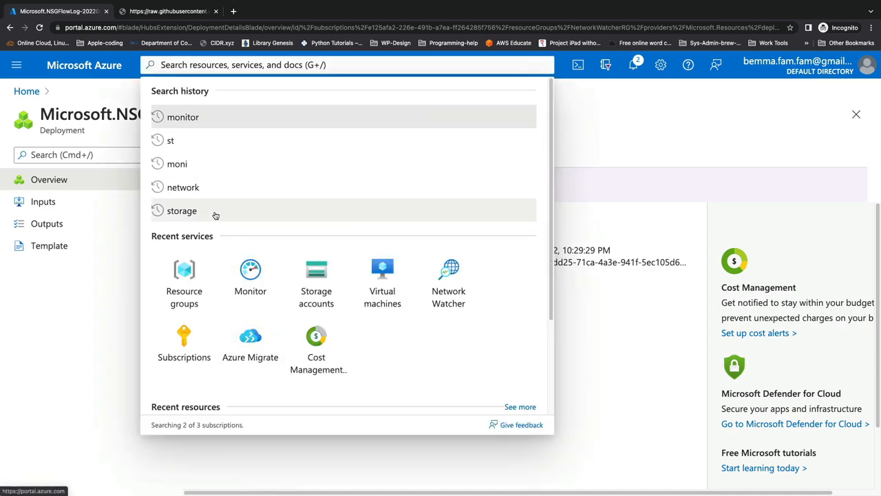
text(acgdemos)
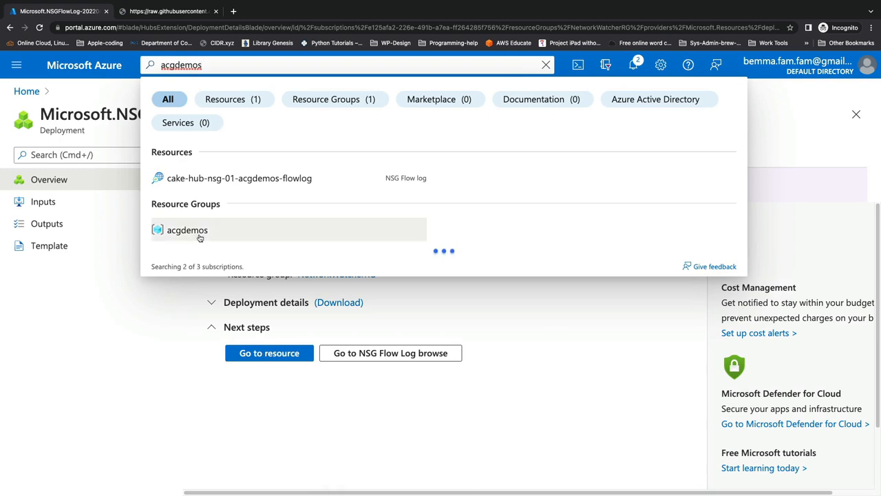
click(199, 232)
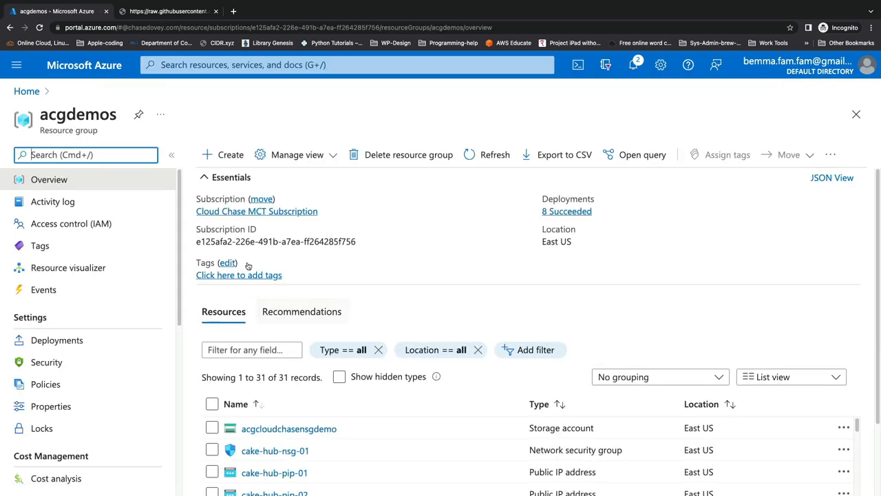
click(227, 180)
scroll(337, 358, down, 1)
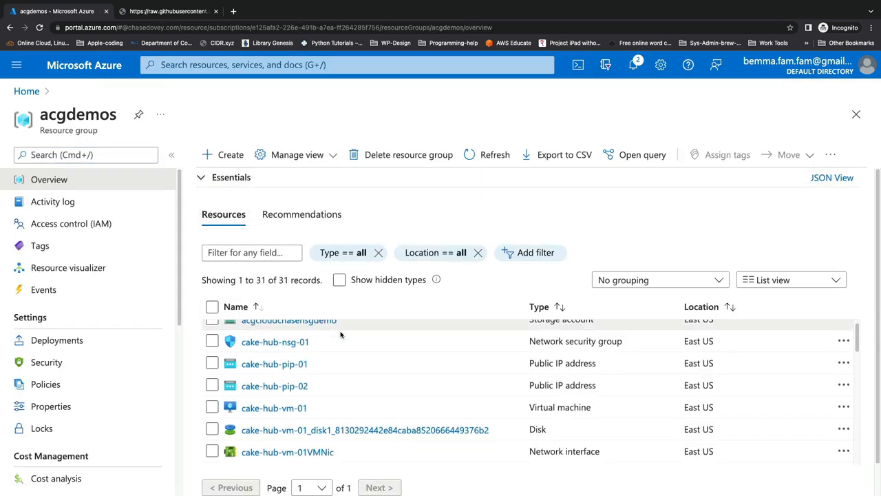
scroll(340, 376, down, 1)
scroll(339, 375, up, 3)
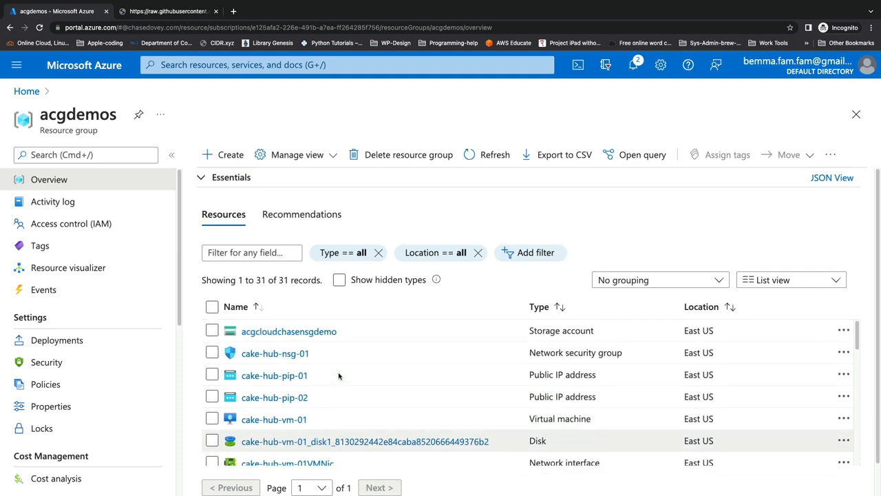
click(284, 360)
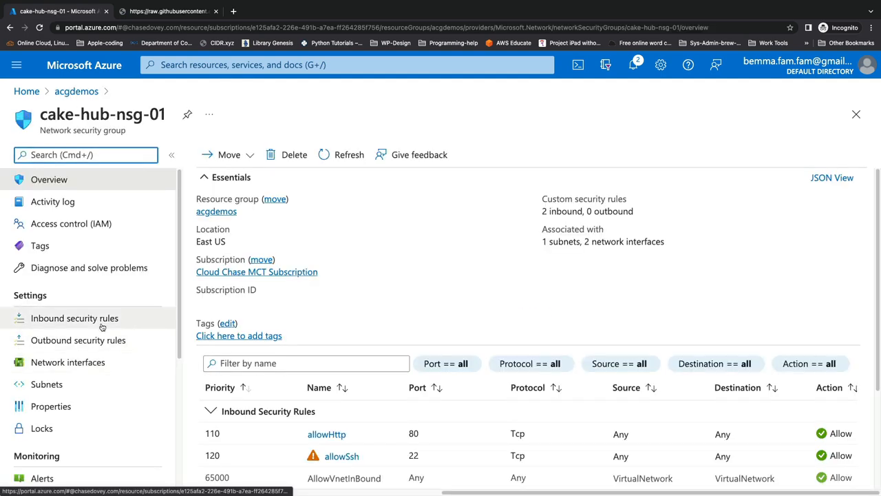
Step: Open the NSG flow logs list for cake-hub-nsg-01 and examine its status, target resource and storage account columns
scroll(101, 328, down, 2)
scroll(101, 329, down, 3)
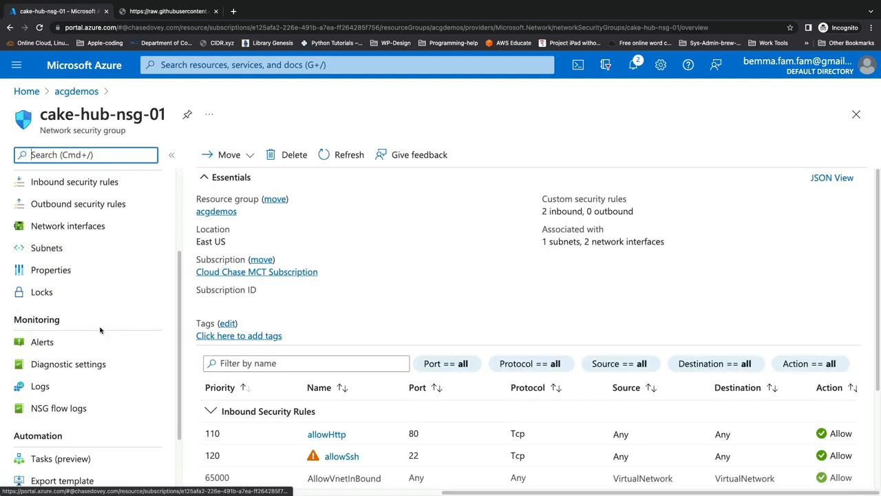
click(86, 407)
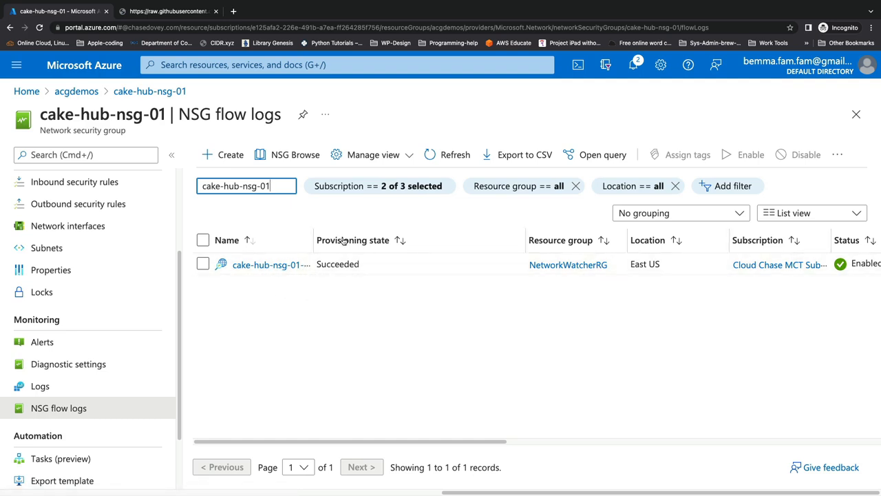
scroll(469, 290, right, 5)
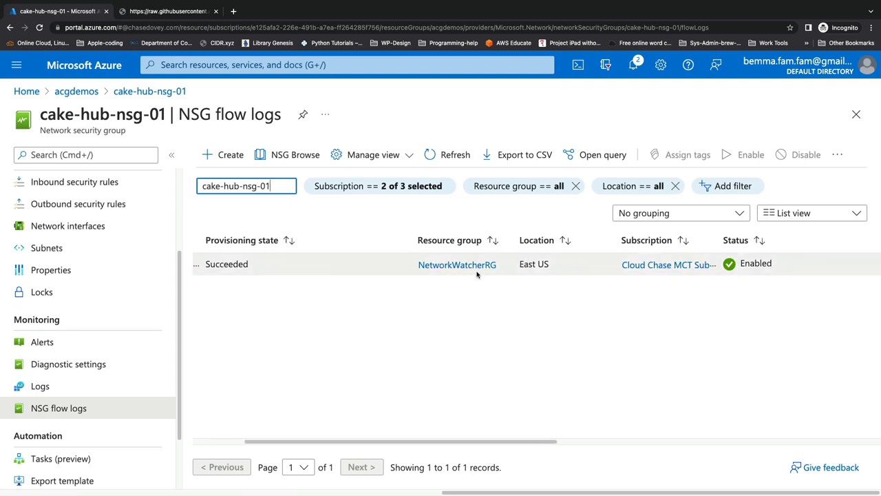
scroll(702, 271, right, 8)
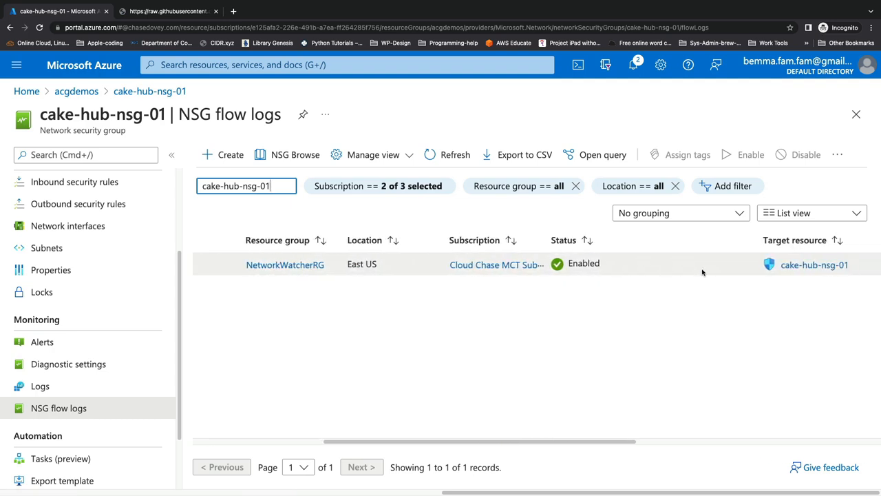
scroll(537, 265, right, 4)
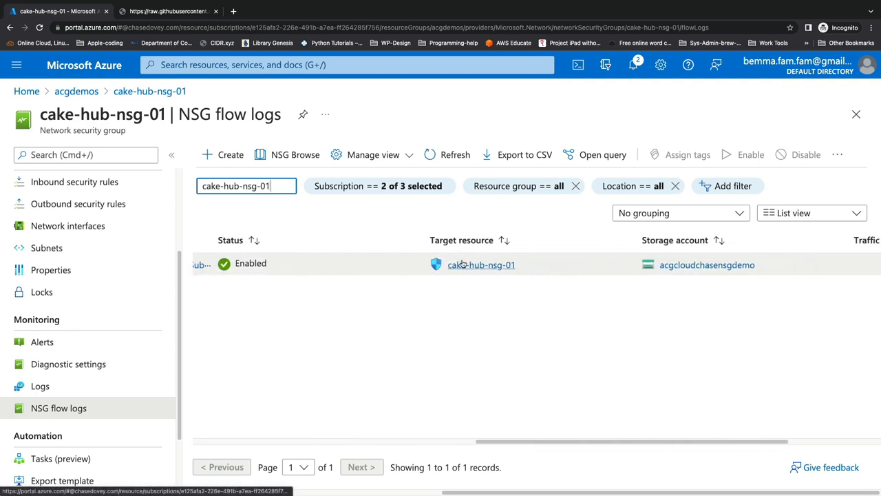
scroll(489, 265, right, 3)
scroll(509, 262, right, 3)
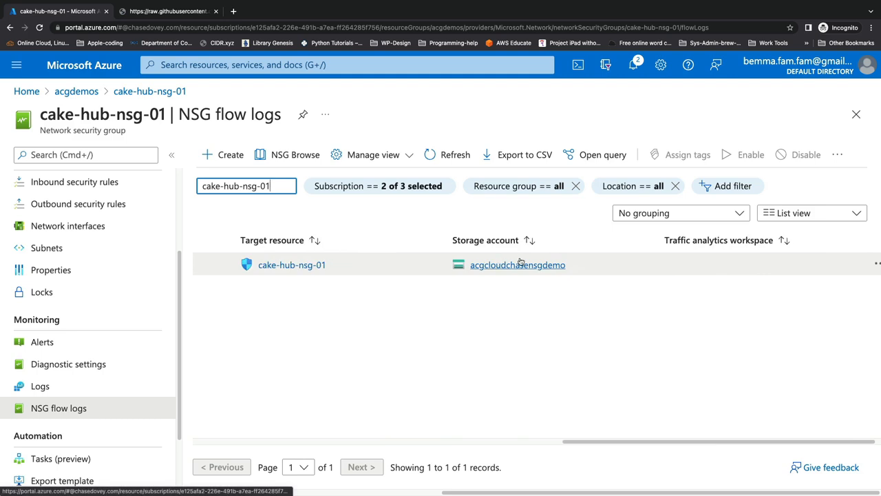
scroll(519, 266, right, 1)
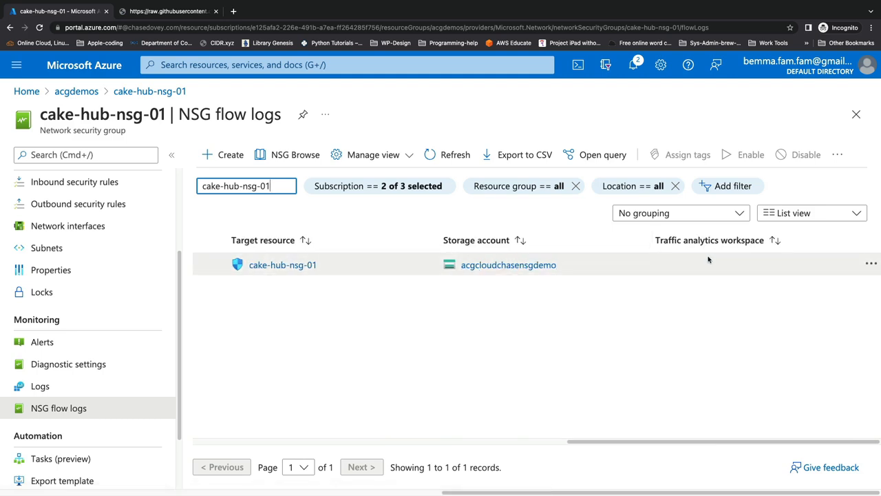
Step: Open the acgcloudchasensgdemo storage account from the flow log entry and view its containers
click(477, 267)
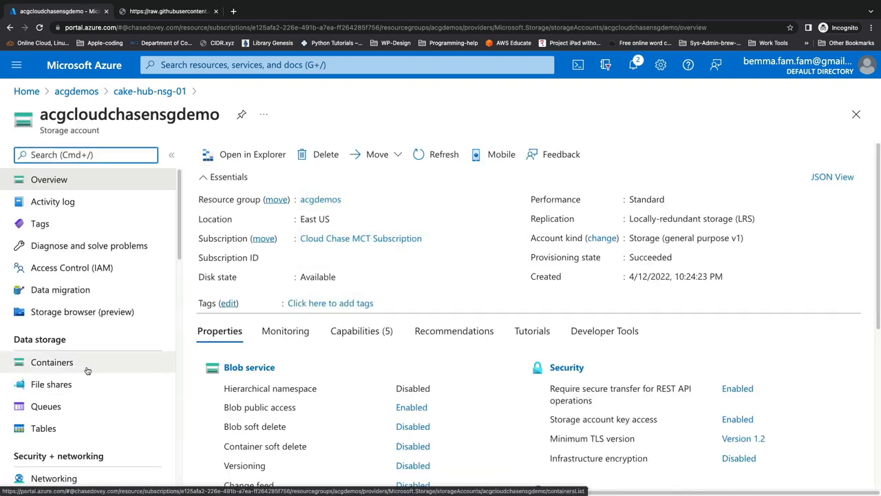
click(86, 369)
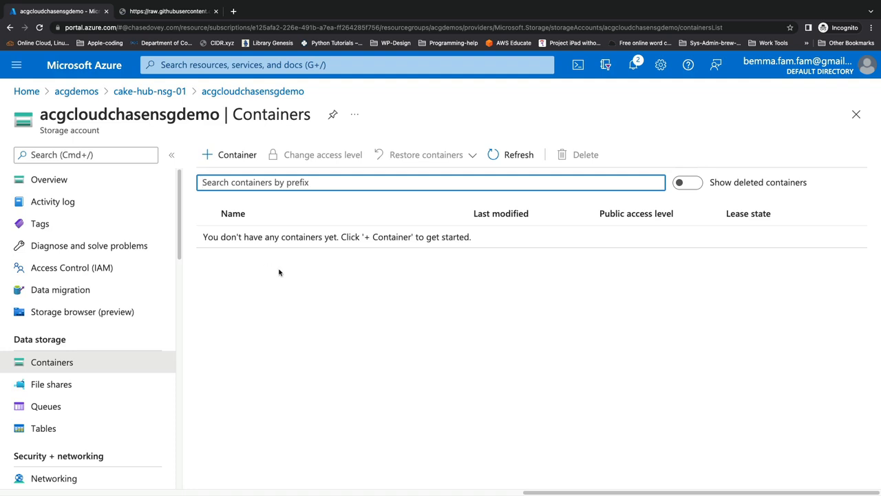
click(331, 286)
Step: Switch to the code editor and highlight the resourceId, Version and rule values in the sample flow log JSON
key(ctrl+Right)
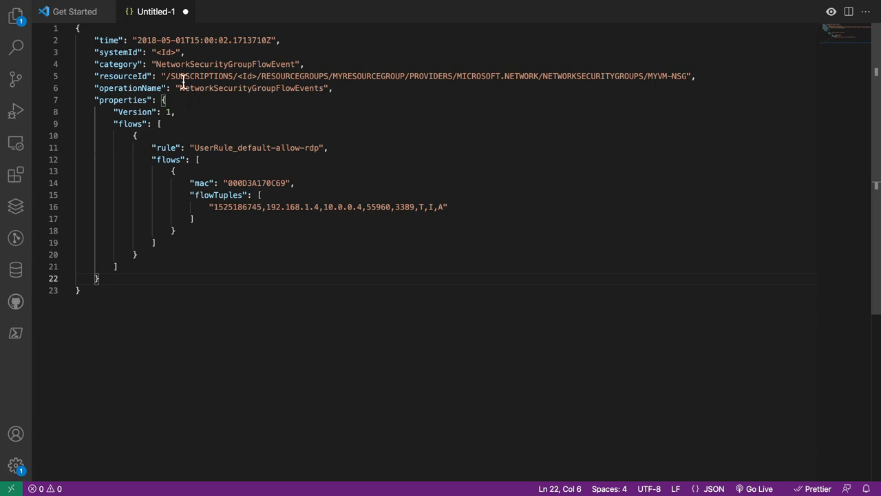
click(166, 76)
drag(166, 78, 691, 78)
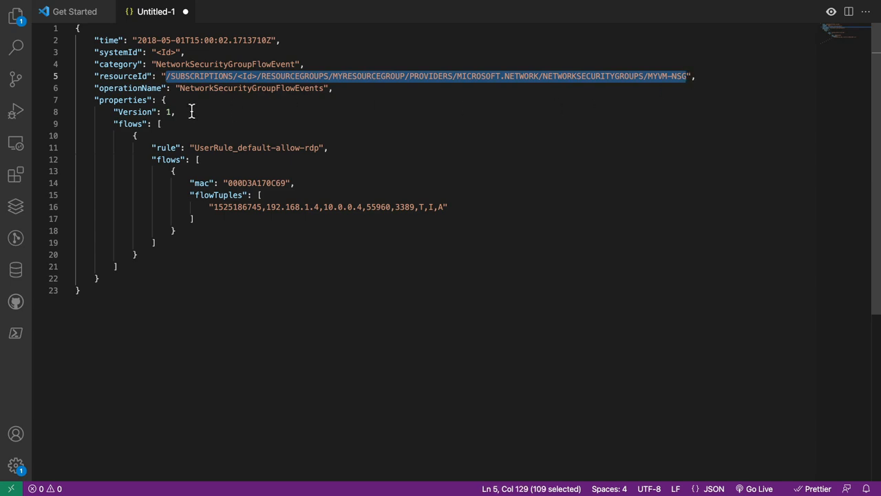
double_click(167, 113)
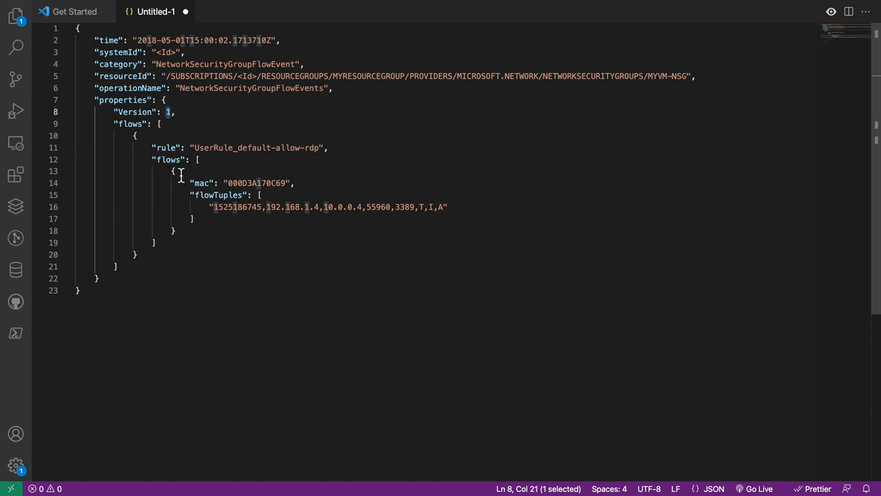
drag(190, 147, 325, 147)
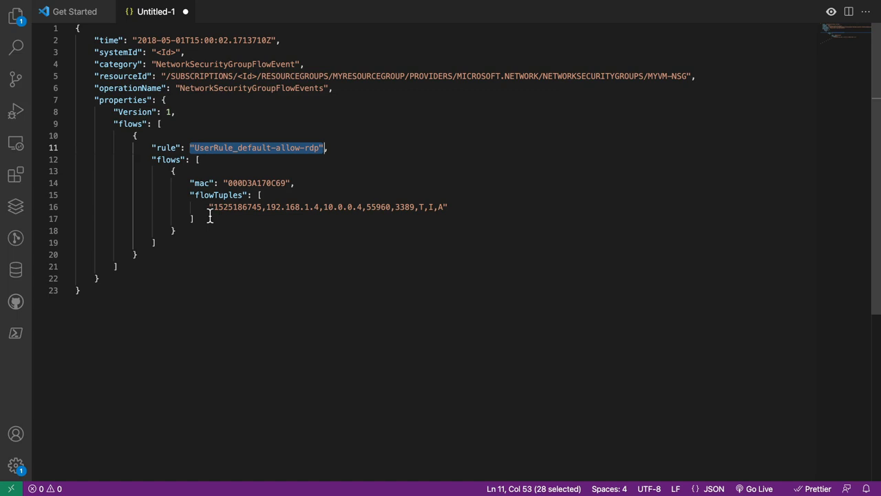
Step: Highlight the mac value and each field of the flowTuples entry in turn, from source IP to the final flags
drag(228, 183, 290, 183)
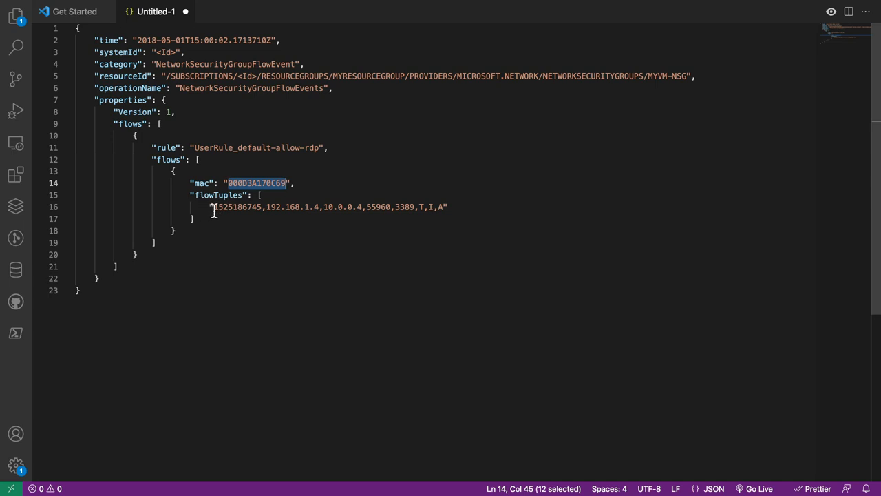
drag(214, 209, 319, 209)
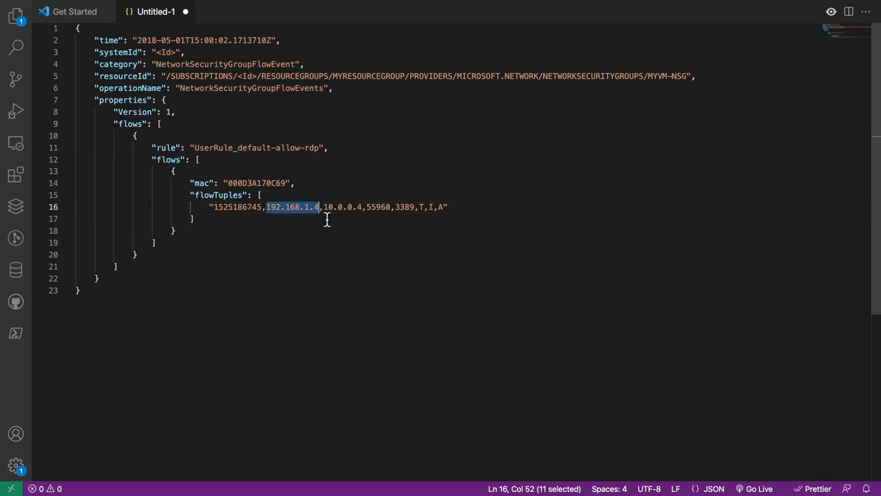
drag(323, 208, 360, 214)
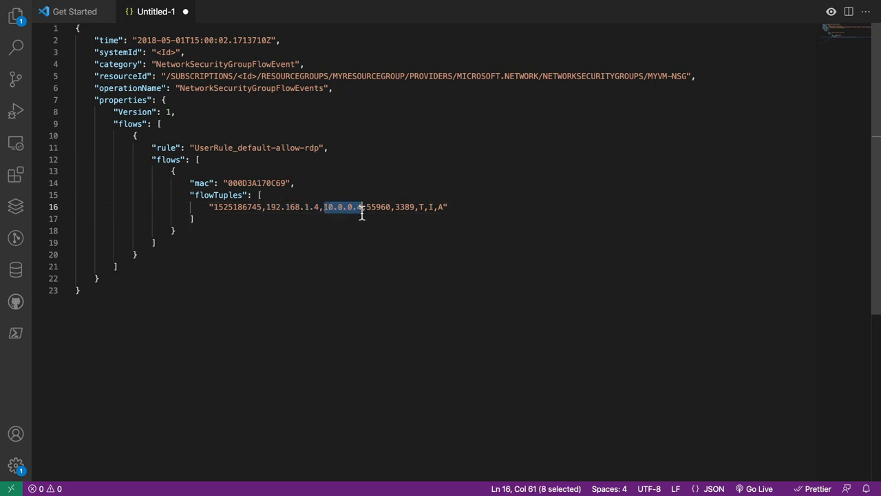
drag(367, 212, 389, 213)
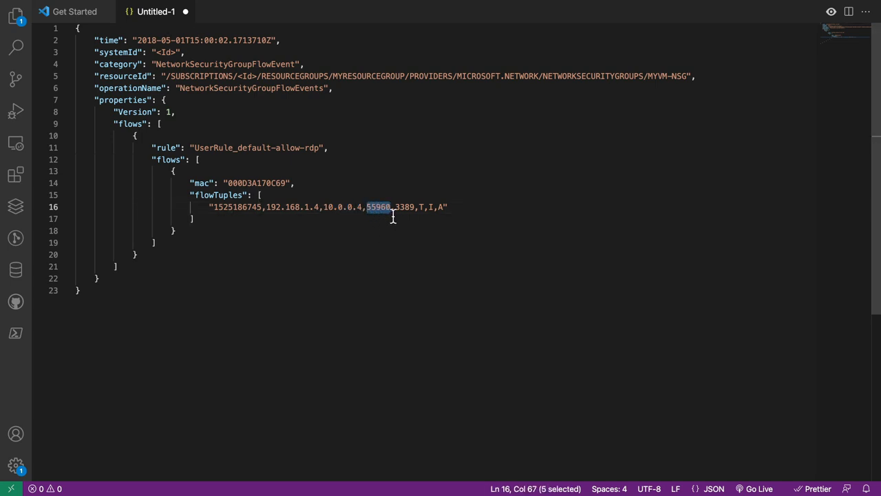
drag(395, 215, 416, 209)
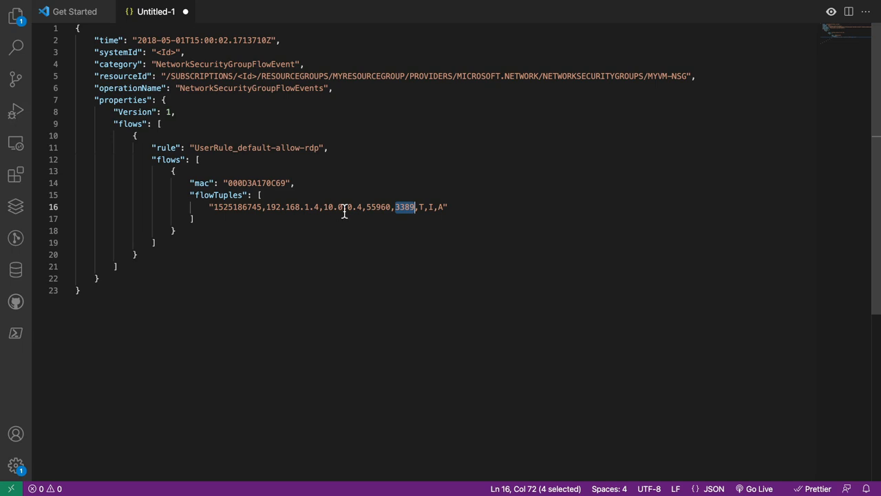
double_click(421, 210)
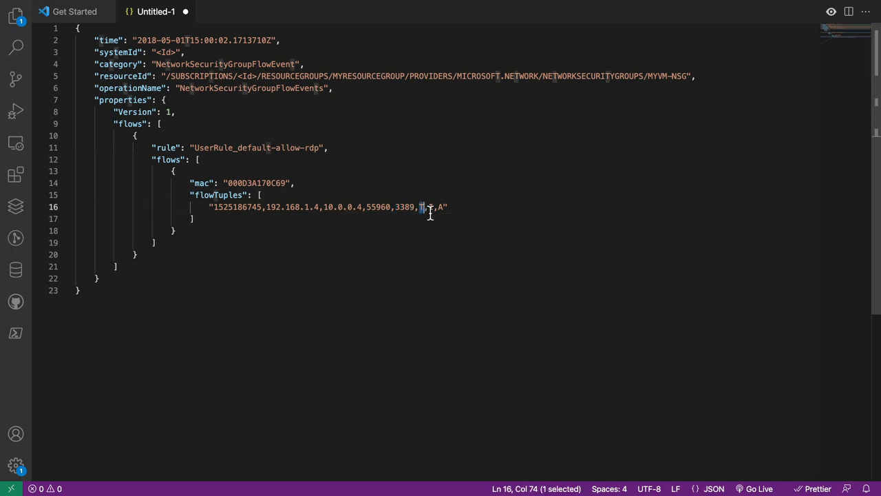
double_click(431, 209)
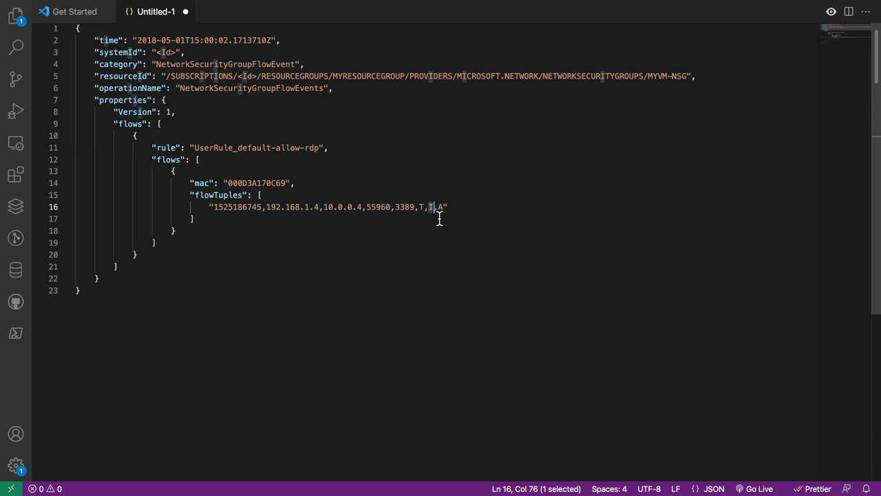
double_click(442, 208)
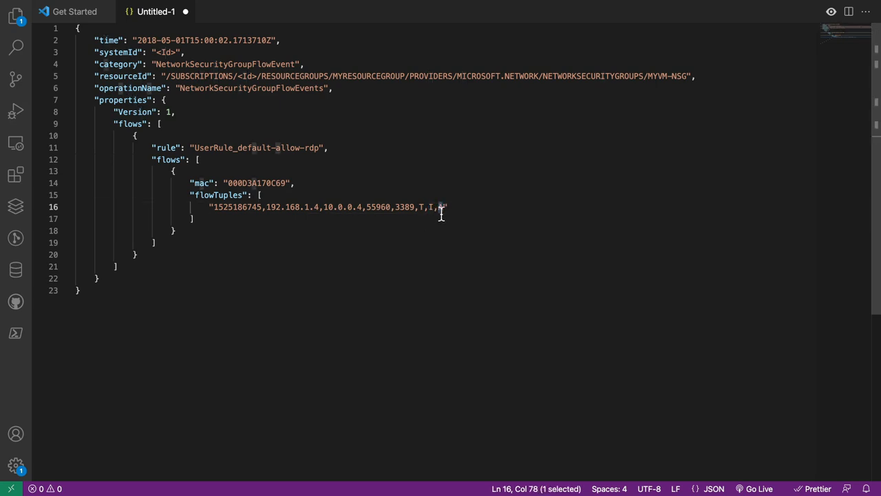